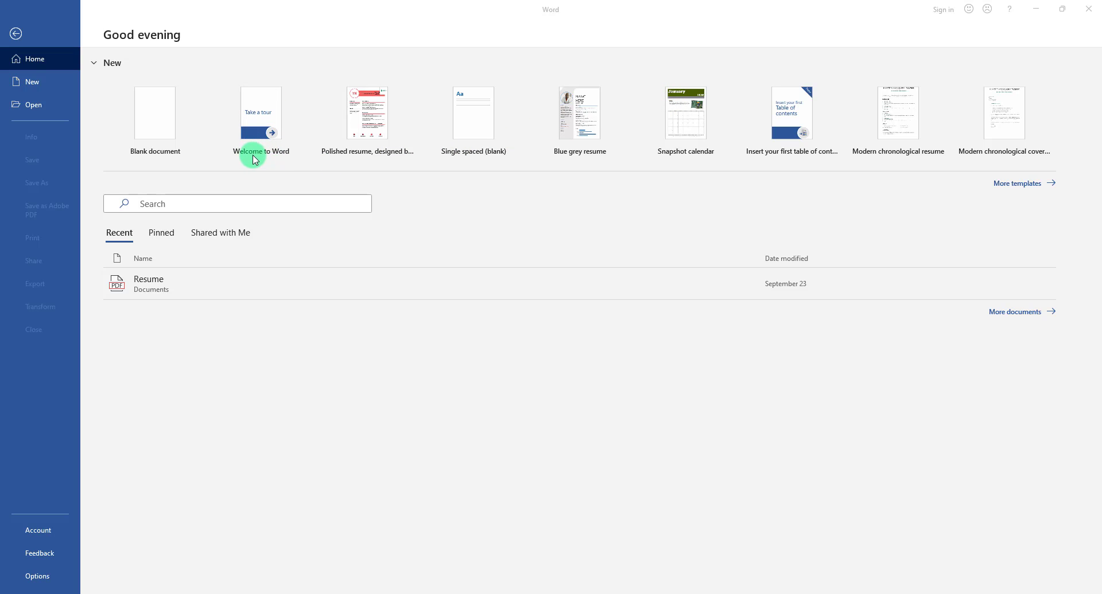
- Create a document from the Welcome to Word template and look through its first four pages
{"action": "left_click", "coordinate": [259, 107]}
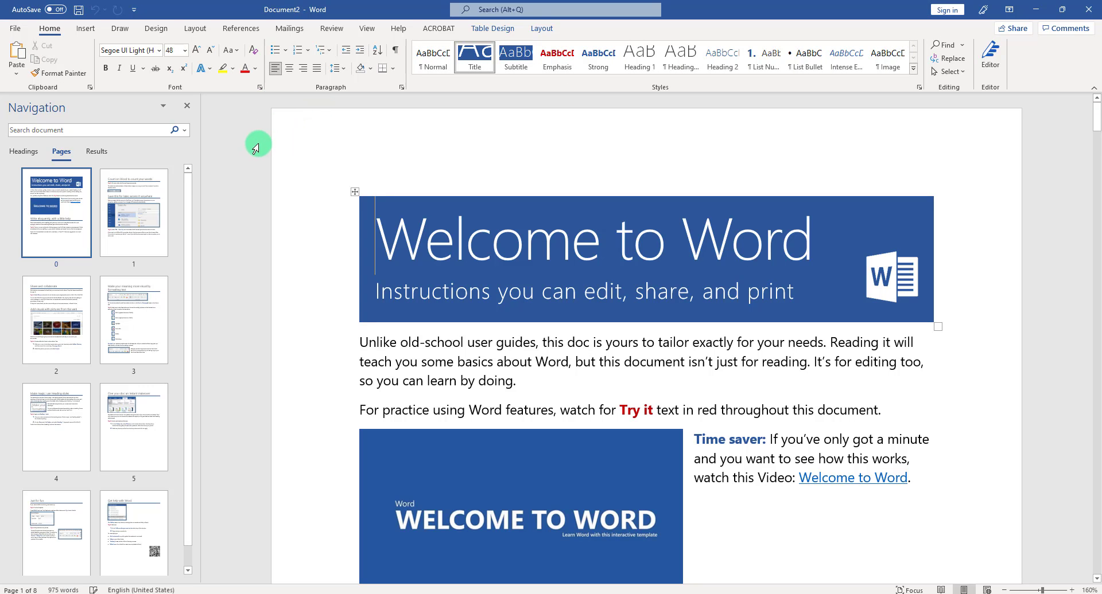
{"action": "scroll", "coordinate": [423, 202], "scroll_direction": "down", "scroll_amount": 10}
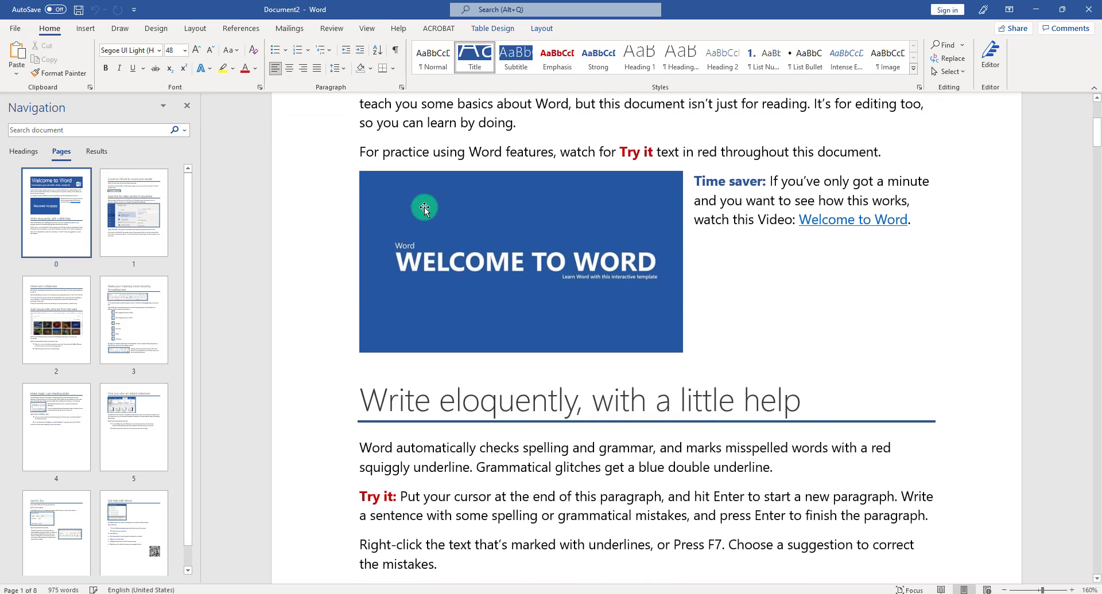
{"action": "scroll", "coordinate": [425, 208], "scroll_direction": "down", "scroll_amount": 18}
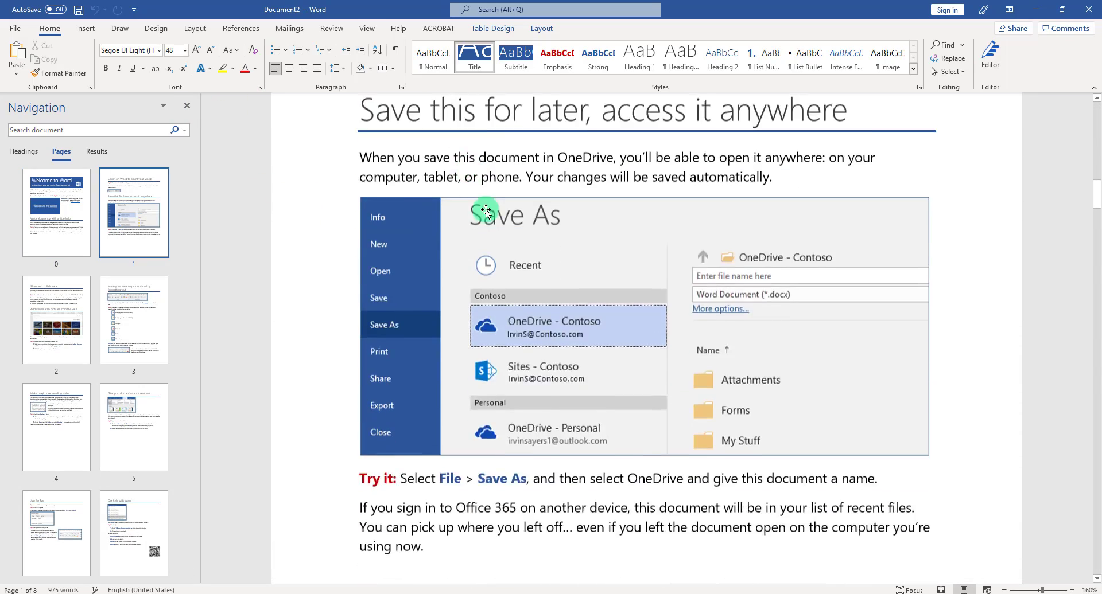
{"action": "scroll", "coordinate": [487, 210], "scroll_direction": "down", "scroll_amount": 15}
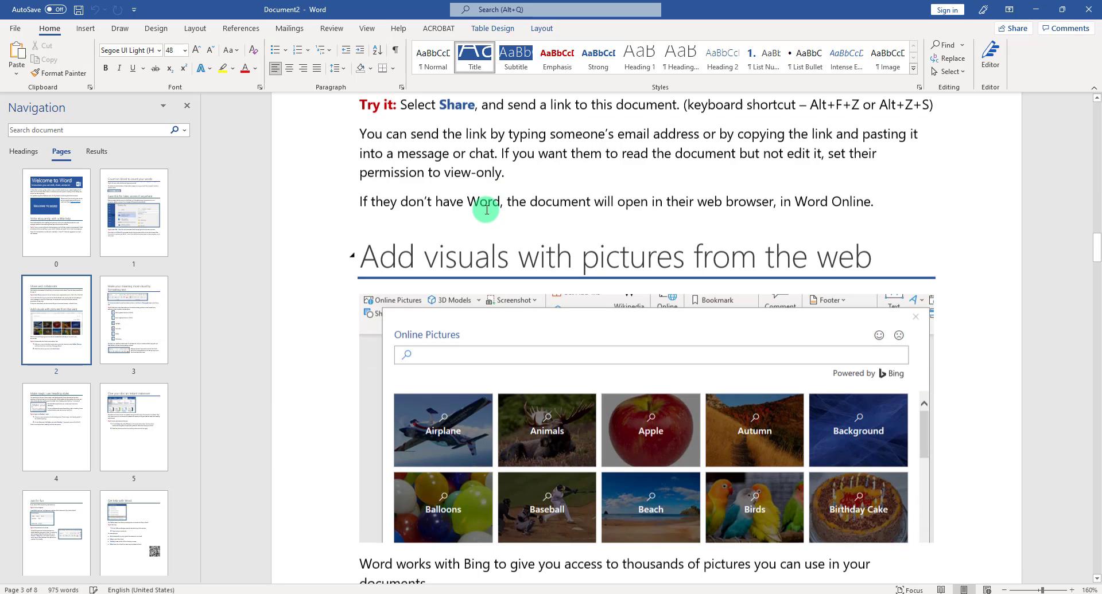
{"action": "scroll", "coordinate": [487, 210], "scroll_direction": "down", "scroll_amount": 5}
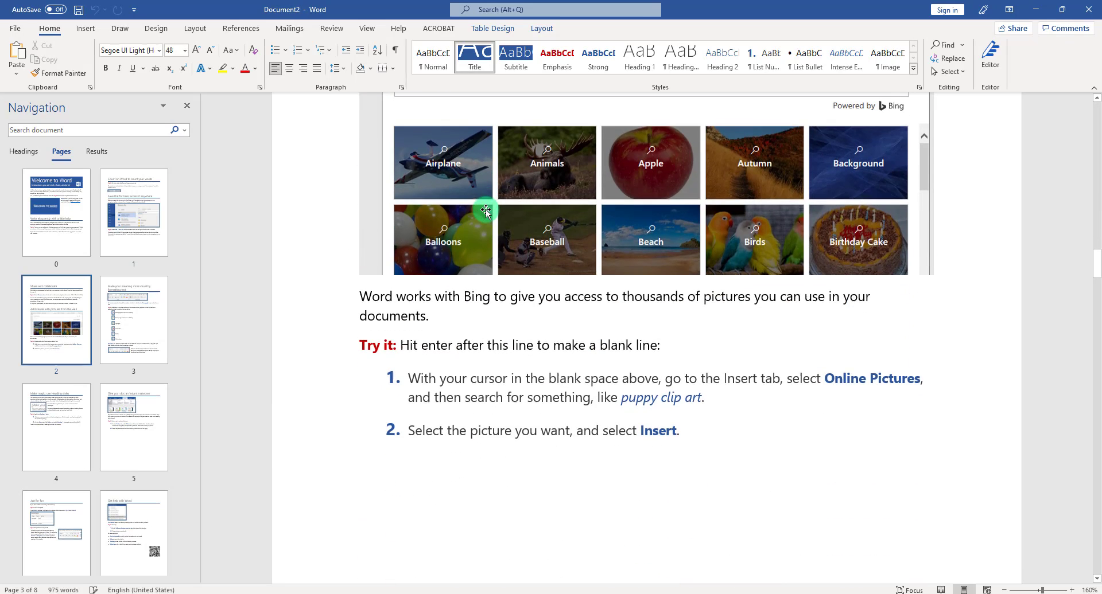
{"action": "scroll", "coordinate": [487, 210], "scroll_direction": "up", "scroll_amount": 5}
{"action": "scroll", "coordinate": [486, 210], "scroll_direction": "down", "scroll_amount": 10}
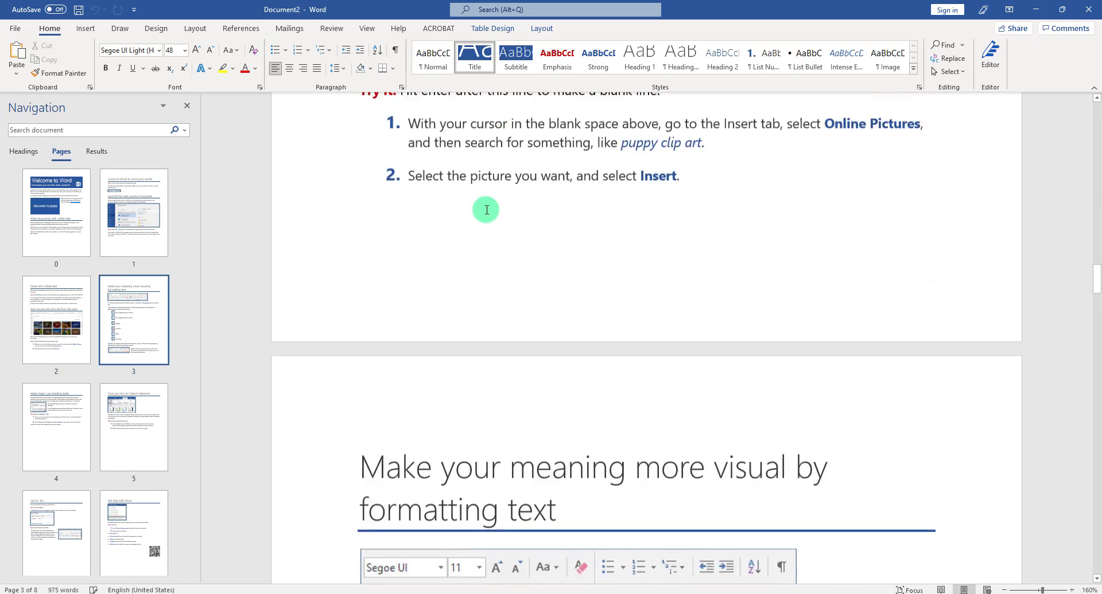
{"action": "scroll", "coordinate": [487, 210], "scroll_direction": "down", "scroll_amount": 3}
{"action": "scroll", "coordinate": [617, 293], "scroll_direction": "down", "scroll_amount": 2}
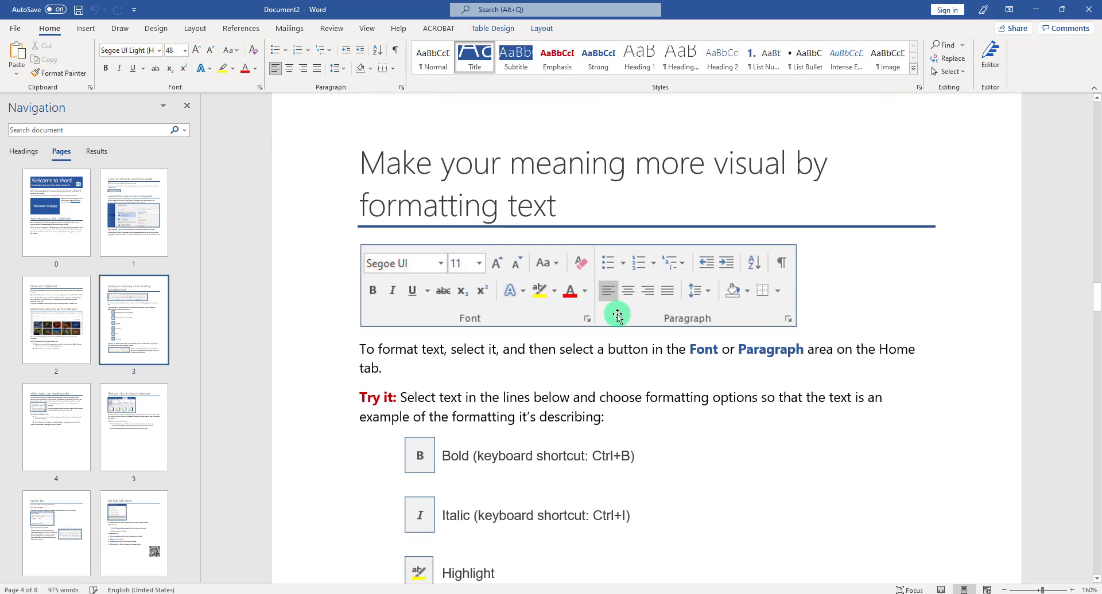
{"action": "scroll", "coordinate": [617, 317], "scroll_direction": "down", "scroll_amount": 3}
{"action": "scroll", "coordinate": [523, 328], "scroll_direction": "down", "scroll_amount": 1}
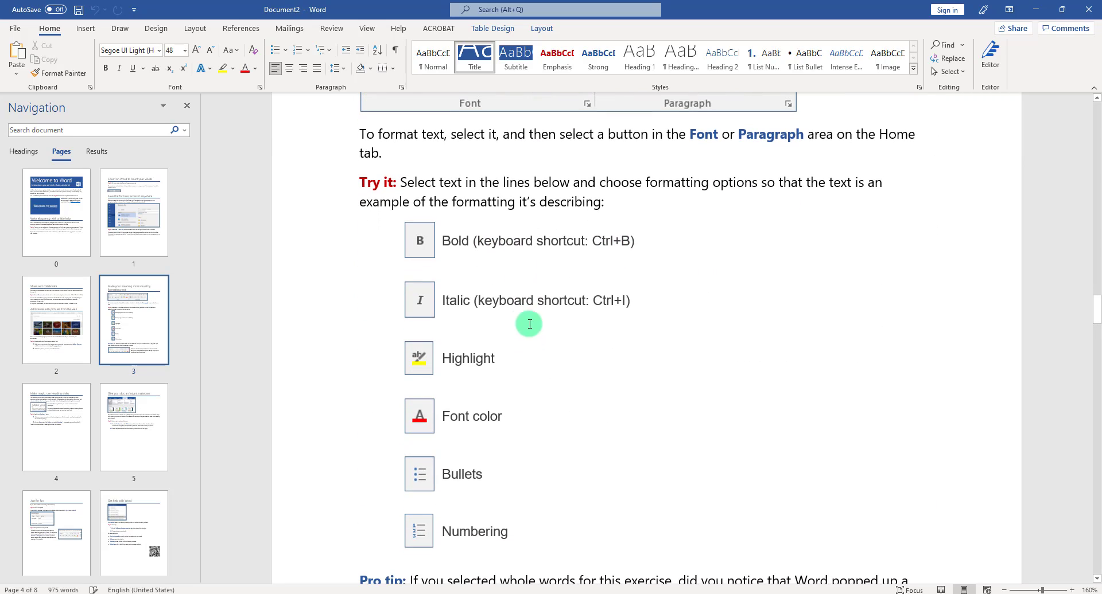
- Close the Navigation pane and browse the document from its title to the section about adding visuals
{"action": "left_click", "coordinate": [185, 107]}
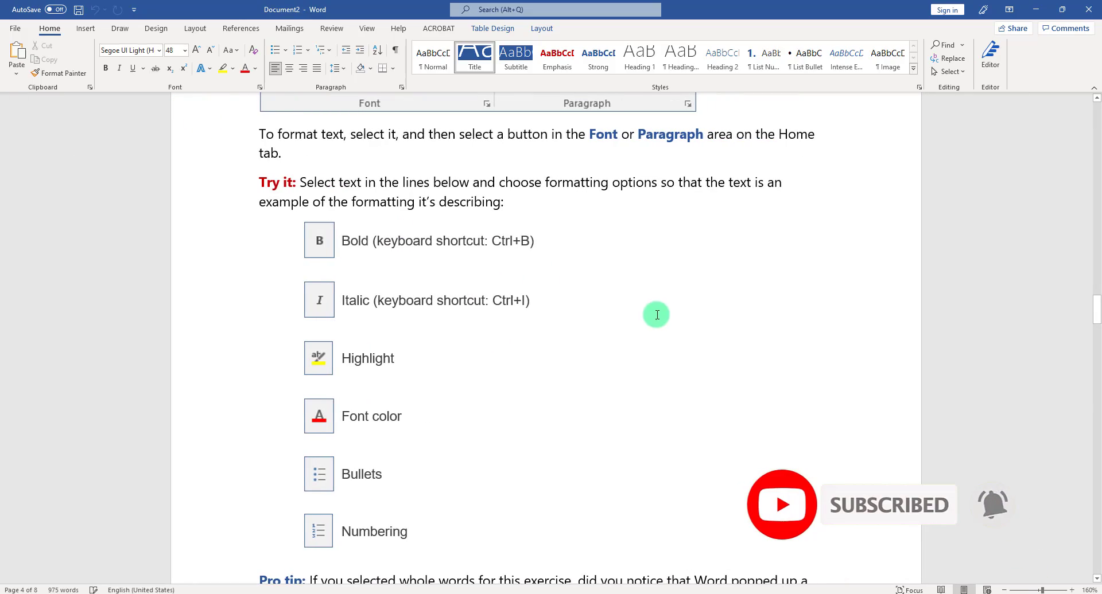
{"action": "scroll", "coordinate": [657, 310], "scroll_direction": "up", "scroll_amount": 20}
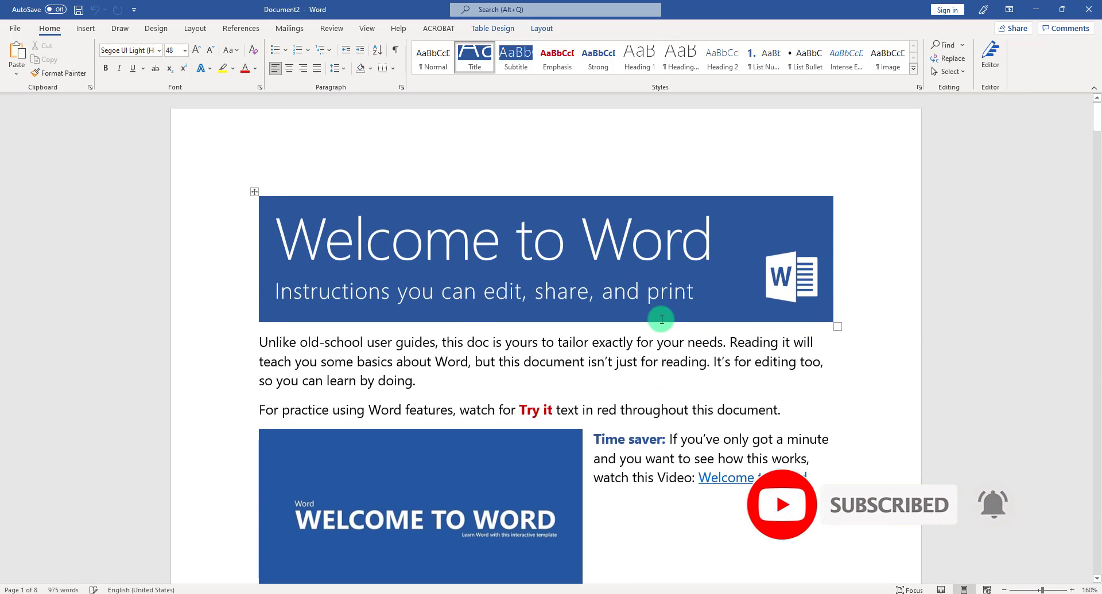
{"action": "scroll", "coordinate": [661, 302], "scroll_direction": "down", "scroll_amount": 15}
{"action": "scroll", "coordinate": [652, 350], "scroll_direction": "down", "scroll_amount": 10}
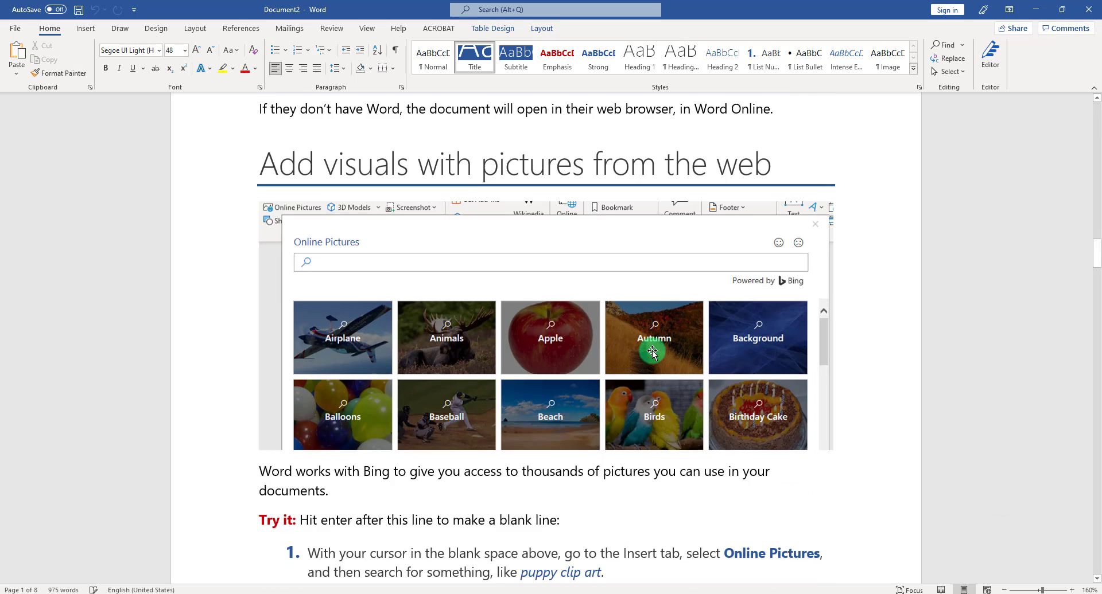
{"action": "scroll", "coordinate": [652, 283], "scroll_direction": "up", "scroll_amount": 2}
{"action": "scroll", "coordinate": [803, 401], "scroll_direction": "down", "scroll_amount": 1}
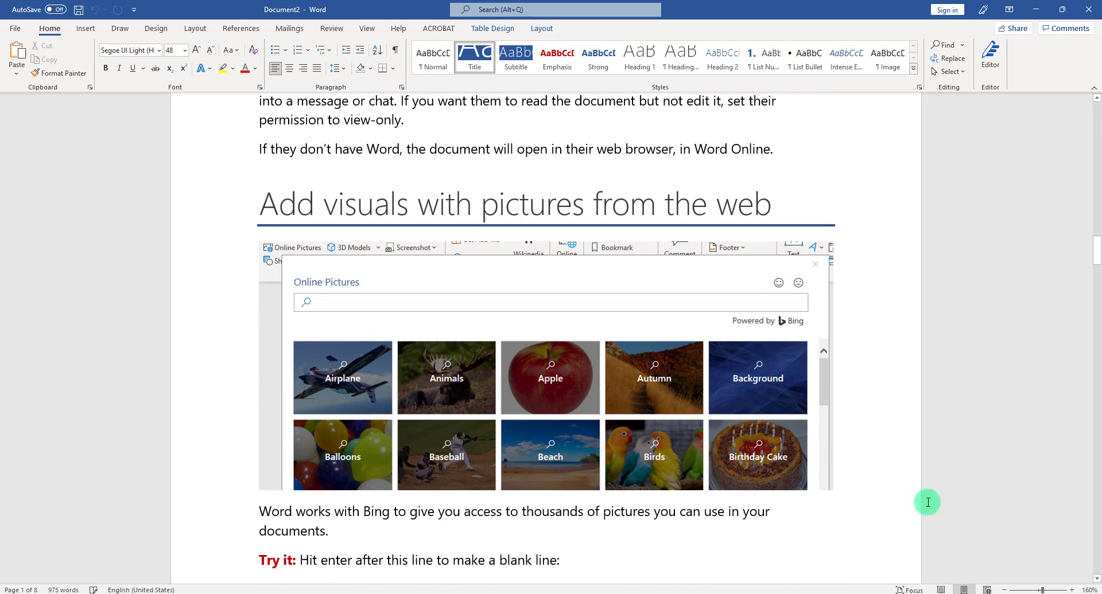
- Zoom the document out to 70% and look through its first pages
{"action": "left_click", "coordinate": [1004, 591]}
{"action": "left_click", "coordinate": [1004, 591]}
{"action": "left_click", "coordinate": [1004, 590]}
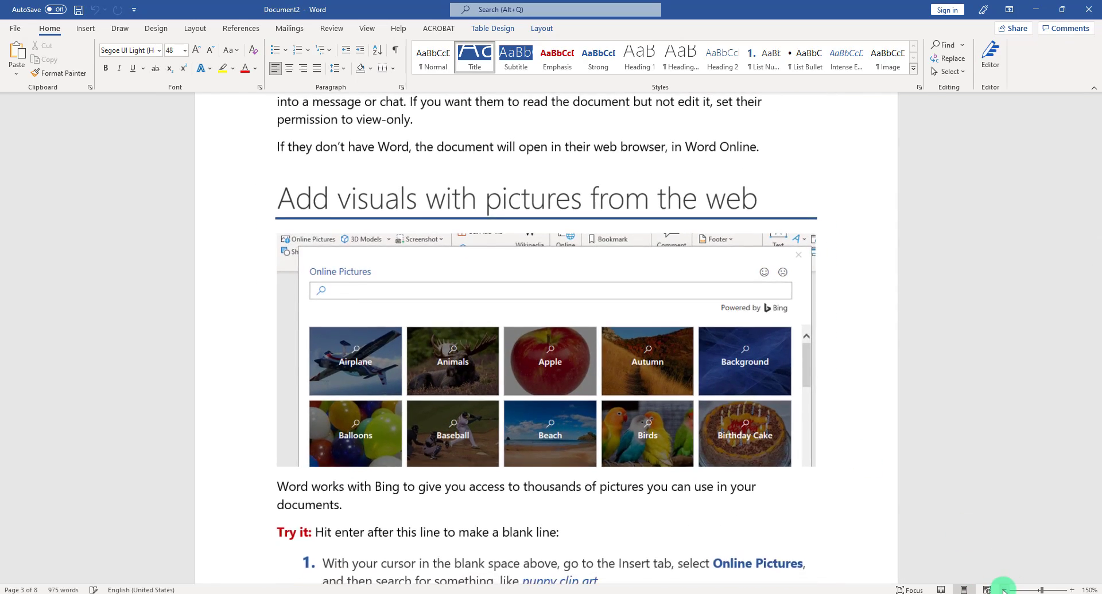
{"action": "left_click", "coordinate": [1004, 590]}
{"action": "left_click", "coordinate": [1004, 590]}
{"action": "left_click", "coordinate": [1004, 590]}
{"action": "left_click", "coordinate": [1003, 591]}
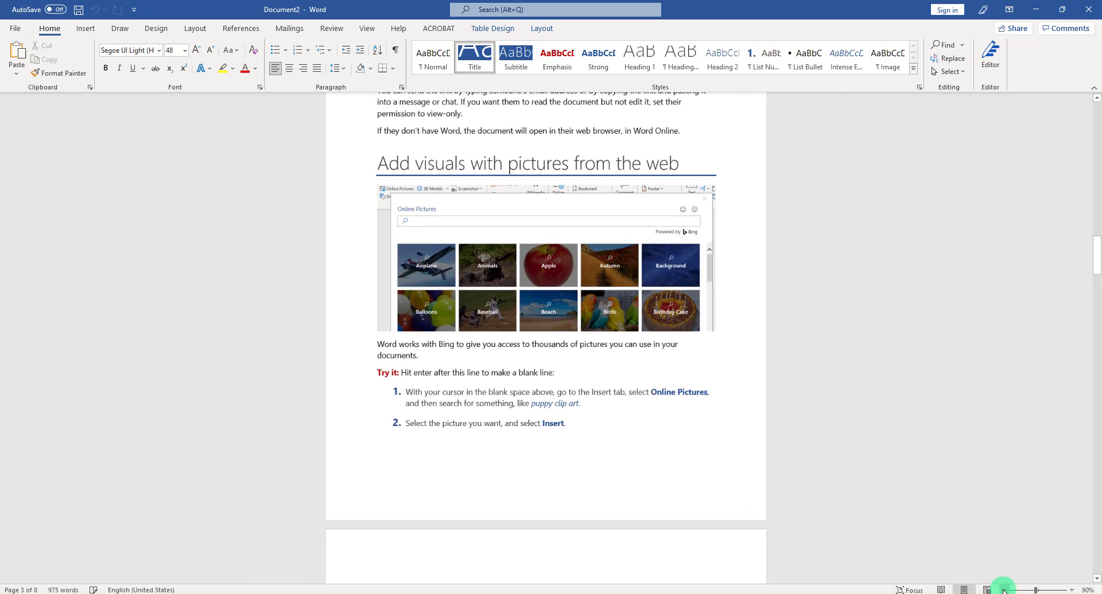
{"action": "left_click", "coordinate": [1004, 590]}
{"action": "left_click", "coordinate": [1004, 590]}
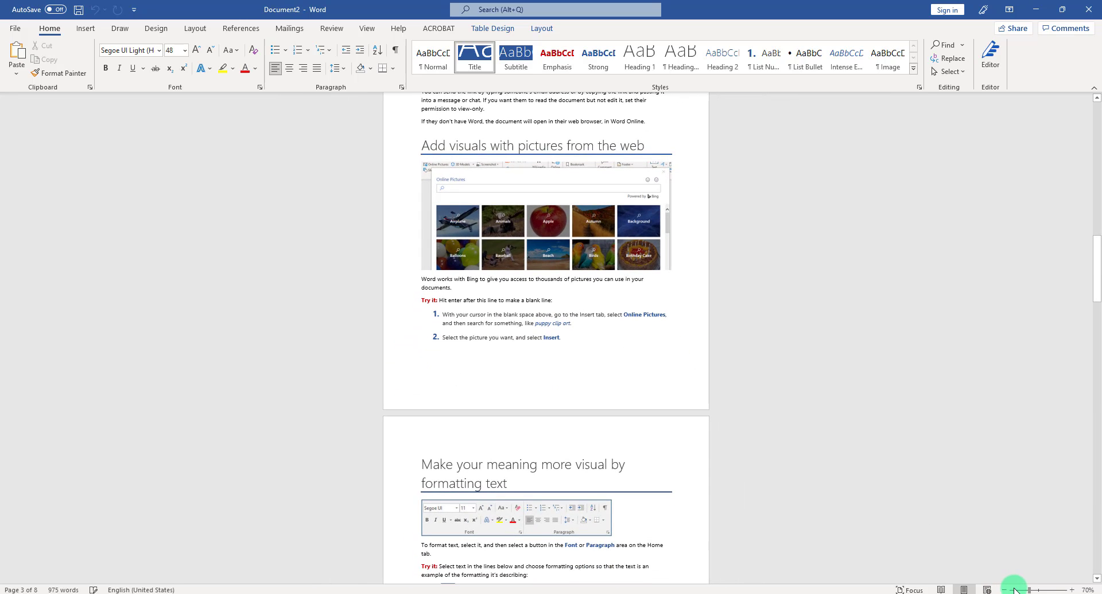
{"action": "scroll", "coordinate": [800, 366], "scroll_direction": "up", "scroll_amount": 10}
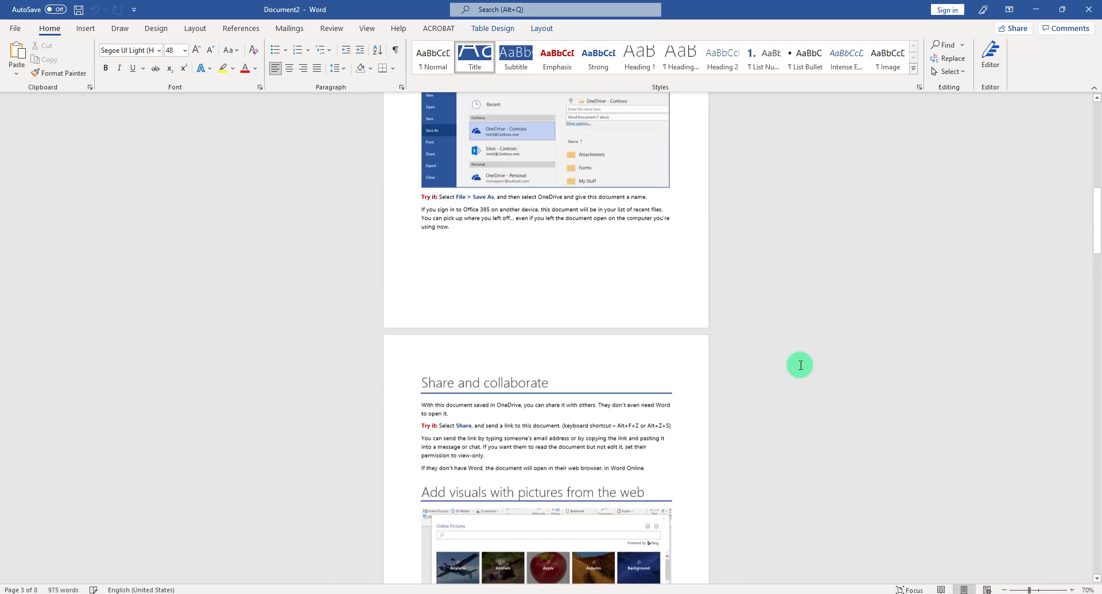
{"action": "scroll", "coordinate": [799, 365], "scroll_direction": "up", "scroll_amount": 10}
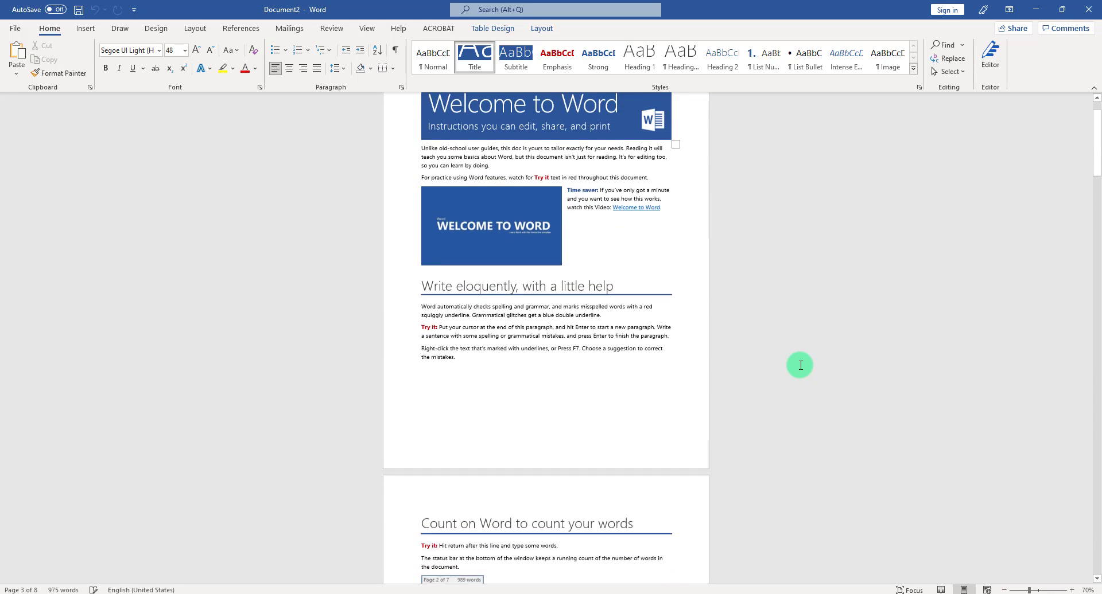
{"action": "scroll", "coordinate": [797, 365], "scroll_direction": "up", "scroll_amount": 2}
{"action": "scroll", "coordinate": [746, 373], "scroll_direction": "down", "scroll_amount": 2}
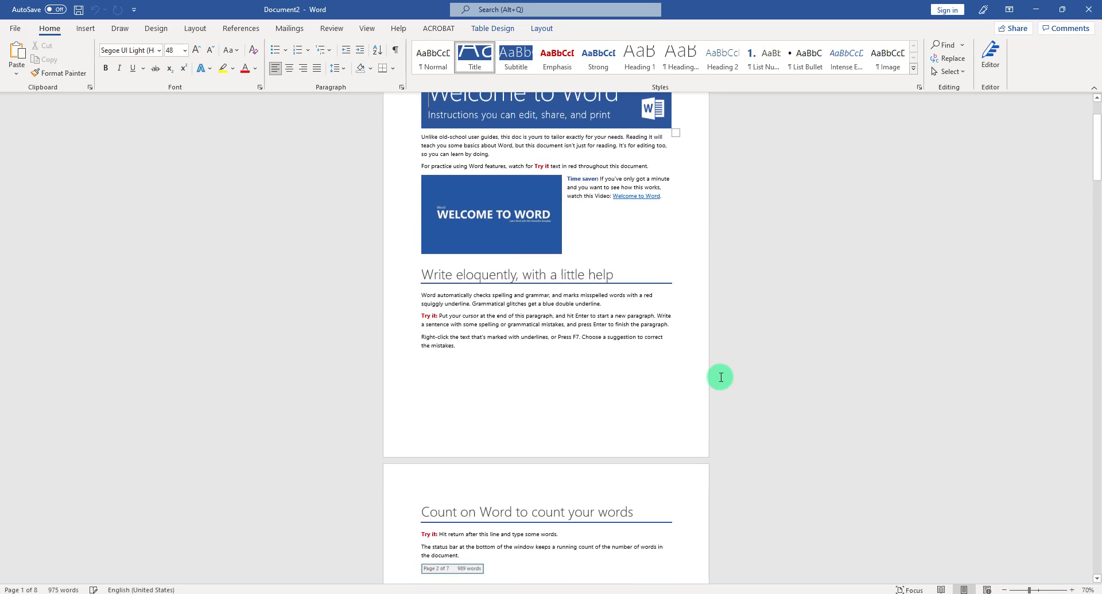
{"action": "scroll", "coordinate": [720, 379], "scroll_direction": "down", "scroll_amount": 6}
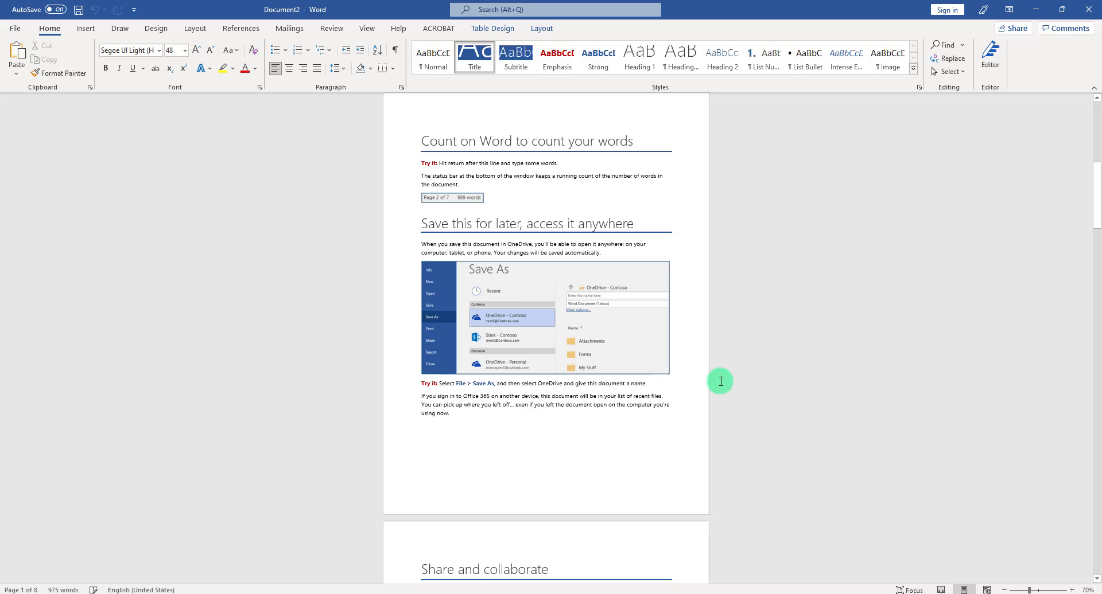
{"action": "scroll", "coordinate": [689, 448], "scroll_direction": "up", "scroll_amount": 10}
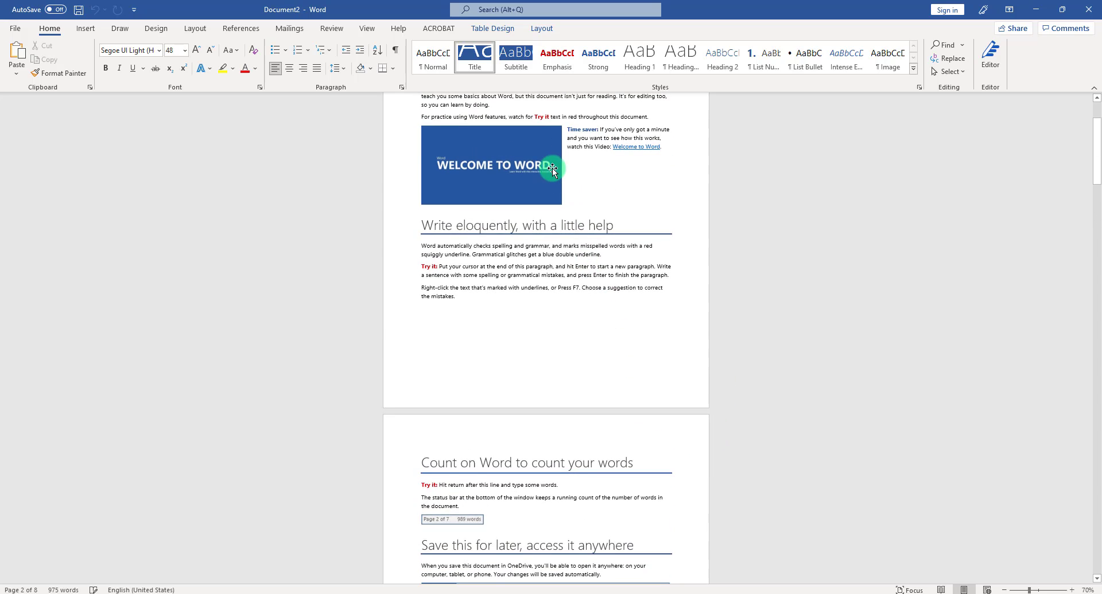
{"action": "scroll", "coordinate": [583, 252], "scroll_direction": "down", "scroll_amount": 7}
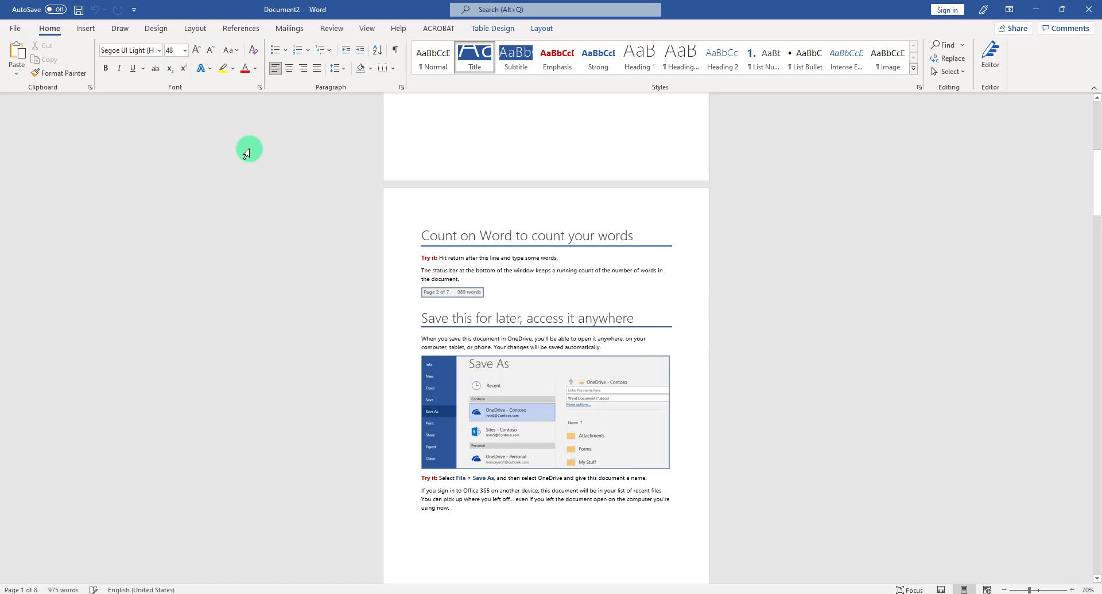
- Show the Navigation pane again and switch it from page thumbnails to the list of headings
{"action": "left_click", "coordinate": [368, 30]}
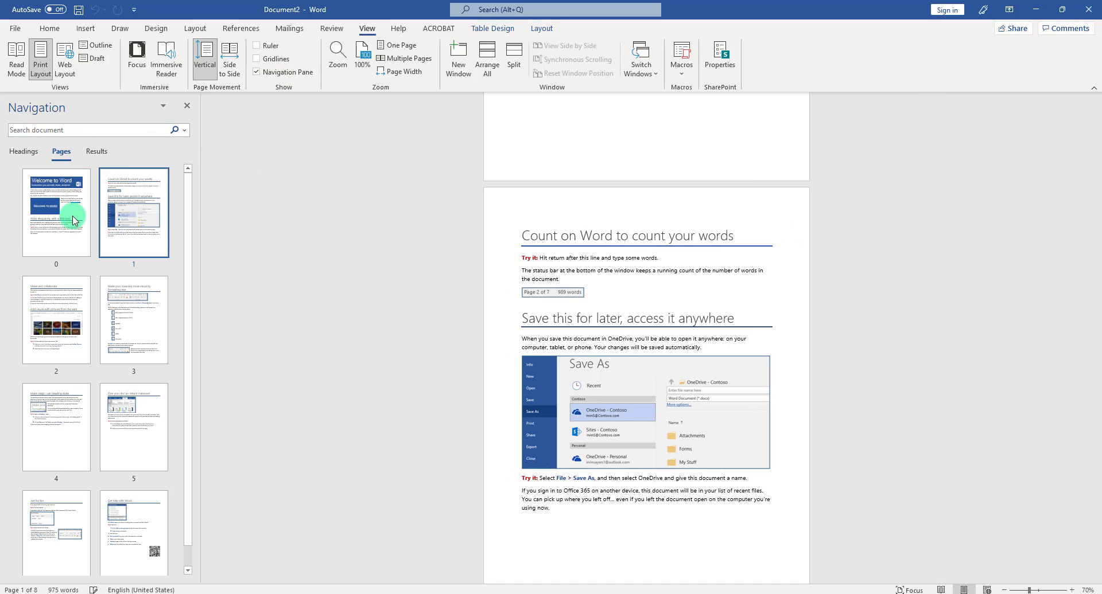
{"action": "scroll", "coordinate": [98, 457], "scroll_direction": "down", "scroll_amount": 1}
{"action": "scroll", "coordinate": [39, 299], "scroll_direction": "up", "scroll_amount": 1}
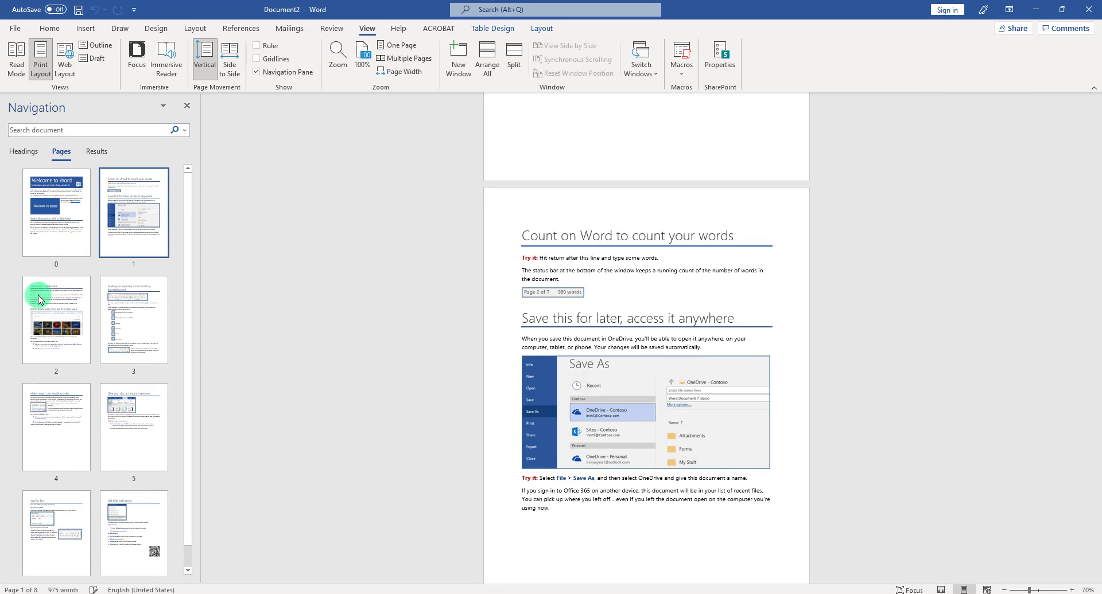
{"action": "left_click", "coordinate": [18, 156]}
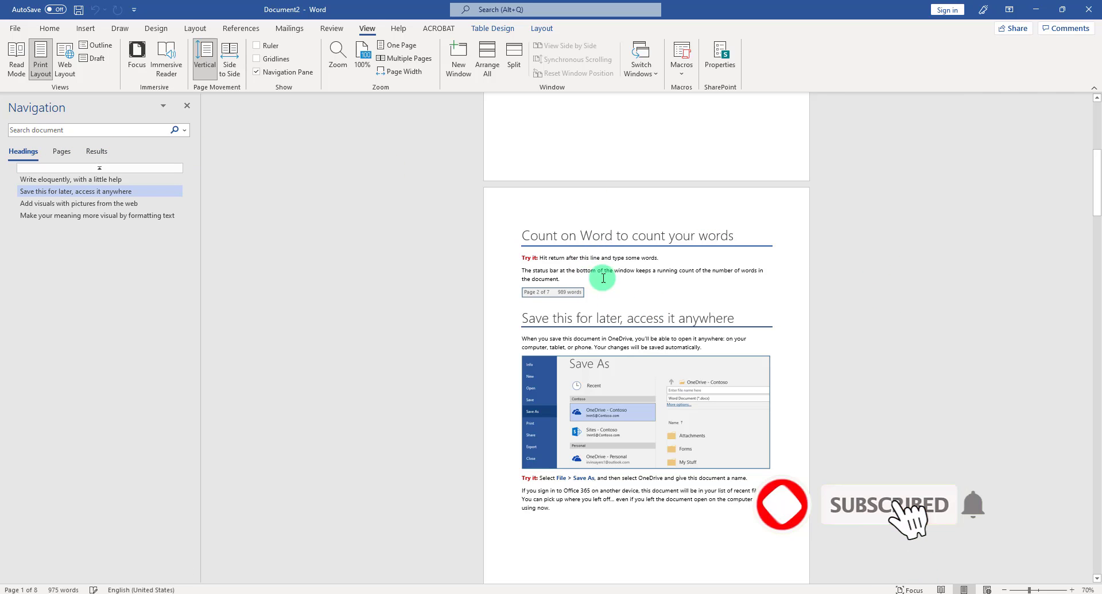
- Set the zoom to 140% and jump to the headings "Save this for later, access it anywhere" and "Add visuals with pictures from the web"
{"action": "scroll", "coordinate": [521, 248], "scroll_direction": "up", "scroll_amount": 5}
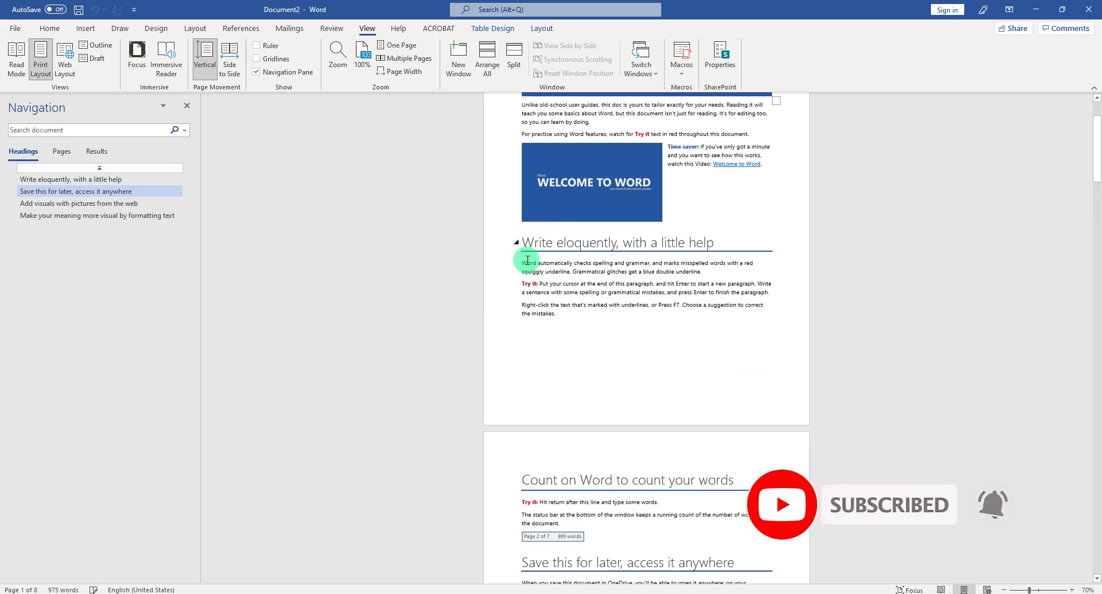
{"action": "scroll", "coordinate": [527, 260], "scroll_direction": "up", "scroll_amount": 3}
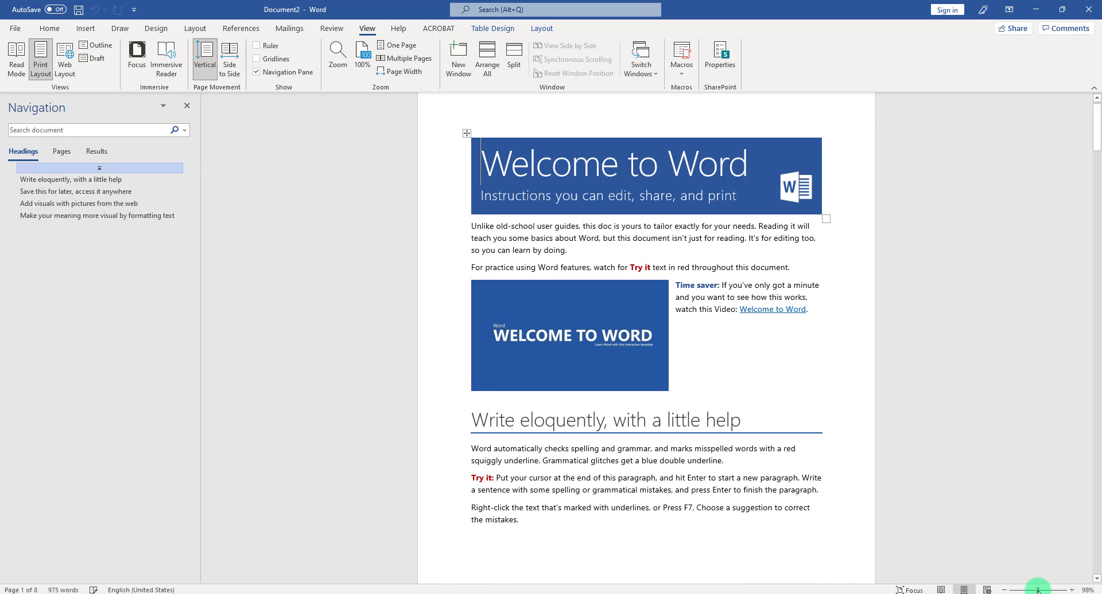
{"action": "left_click_drag", "start_coordinate": [1037, 590], "coordinate": [1040, 590]}
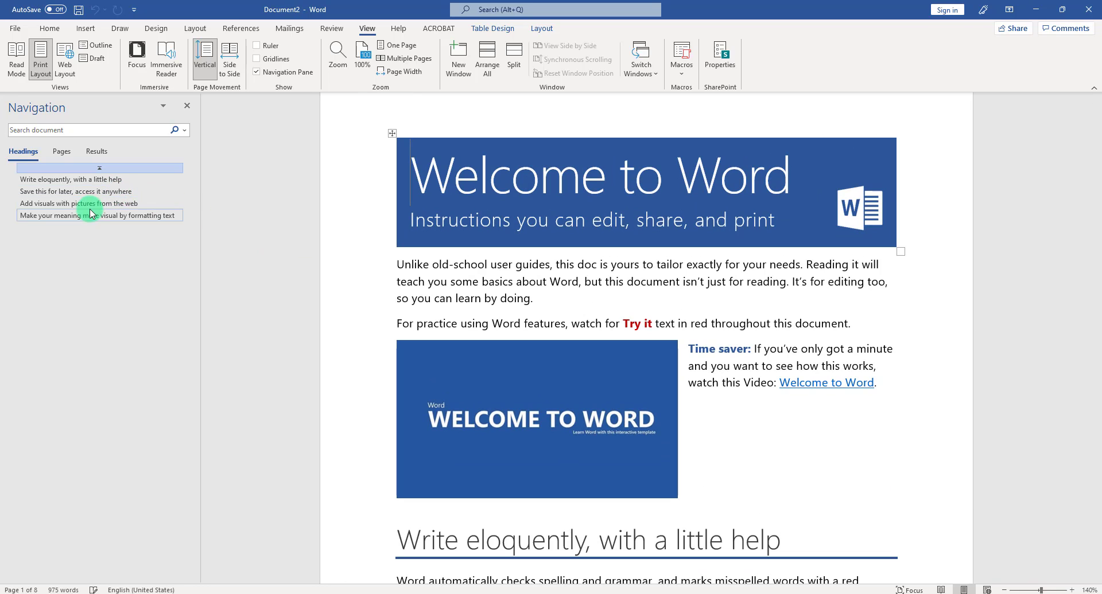
{"action": "left_click", "coordinate": [84, 191]}
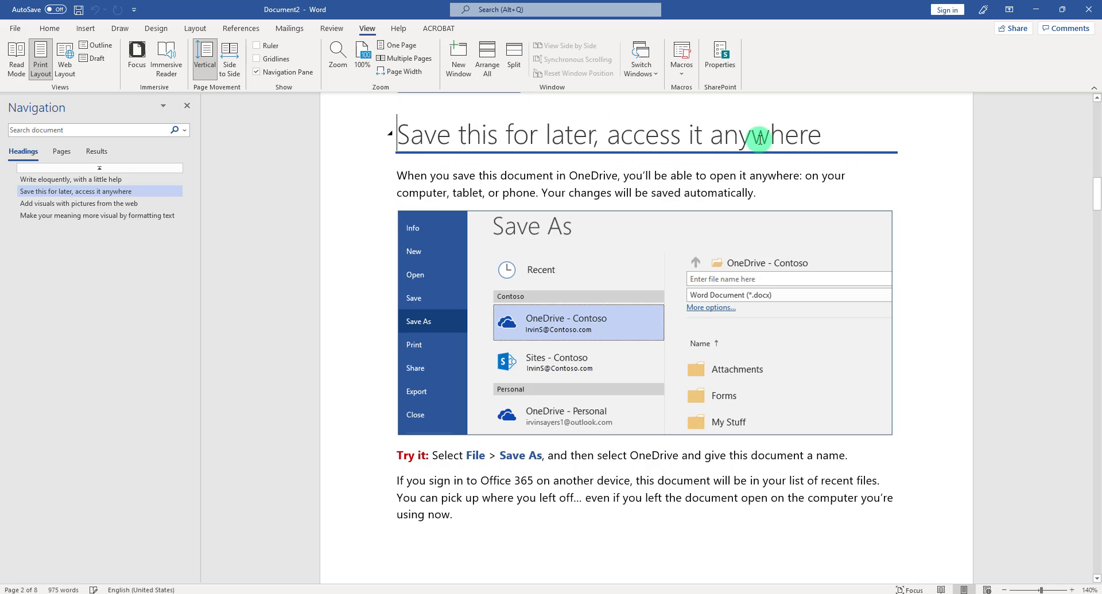
{"action": "left_click", "coordinate": [68, 206]}
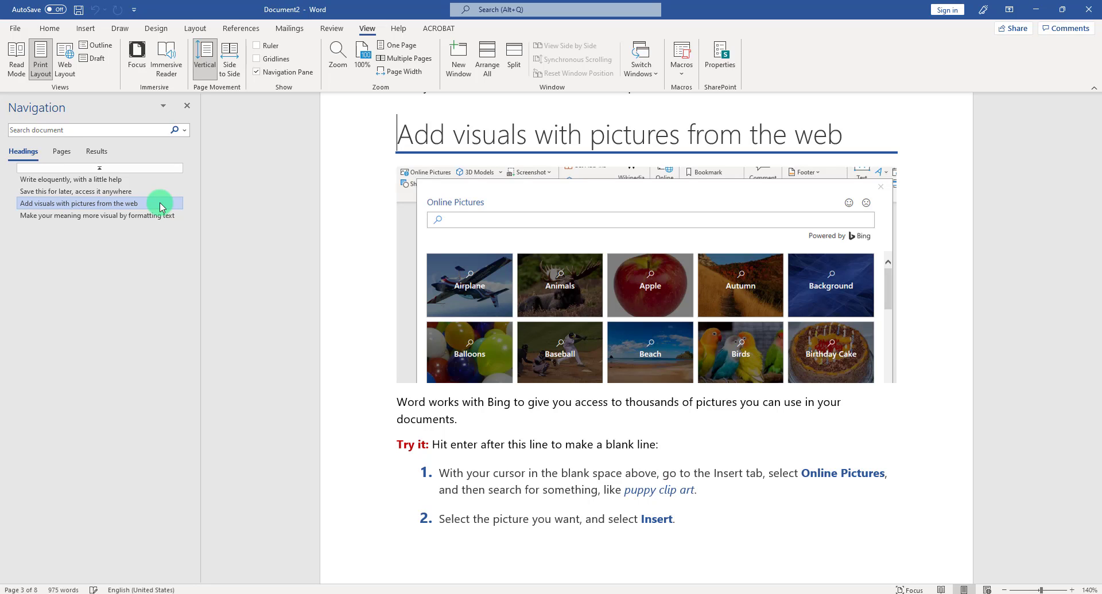
- Move the section "Add visuals with pictures from the web" above "Save this for later, access it anywhere" and check the reordered content
{"action": "mouse_move", "coordinate": [160, 207]}
{"action": "left_mouse_down"}
{"action": "mouse_move", "coordinate": [143, 187]}
{"action": "mouse_move", "coordinate": [133, 223]}
{"action": "mouse_move", "coordinate": [133, 187]}
{"action": "mouse_move", "coordinate": [143, 223]}
{"action": "mouse_move", "coordinate": [55, 222]}
{"action": "mouse_move", "coordinate": [148, 224]}
{"action": "mouse_move", "coordinate": [147, 195]}
{"action": "left_mouse_up"}
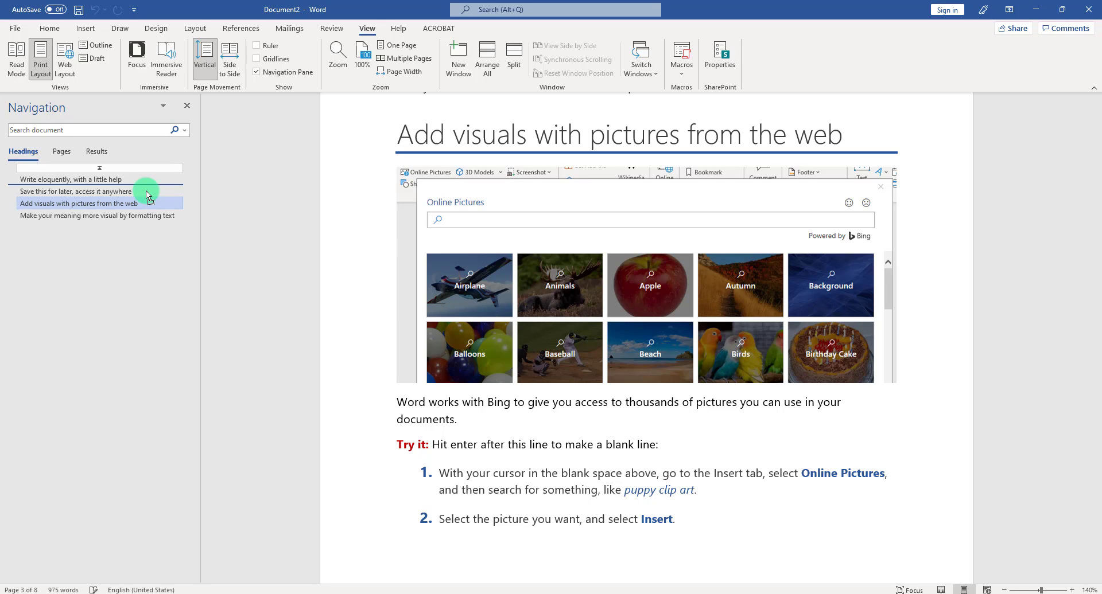
{"action": "left_click_drag", "start_coordinate": [147, 195], "coordinate": [147, 192]}
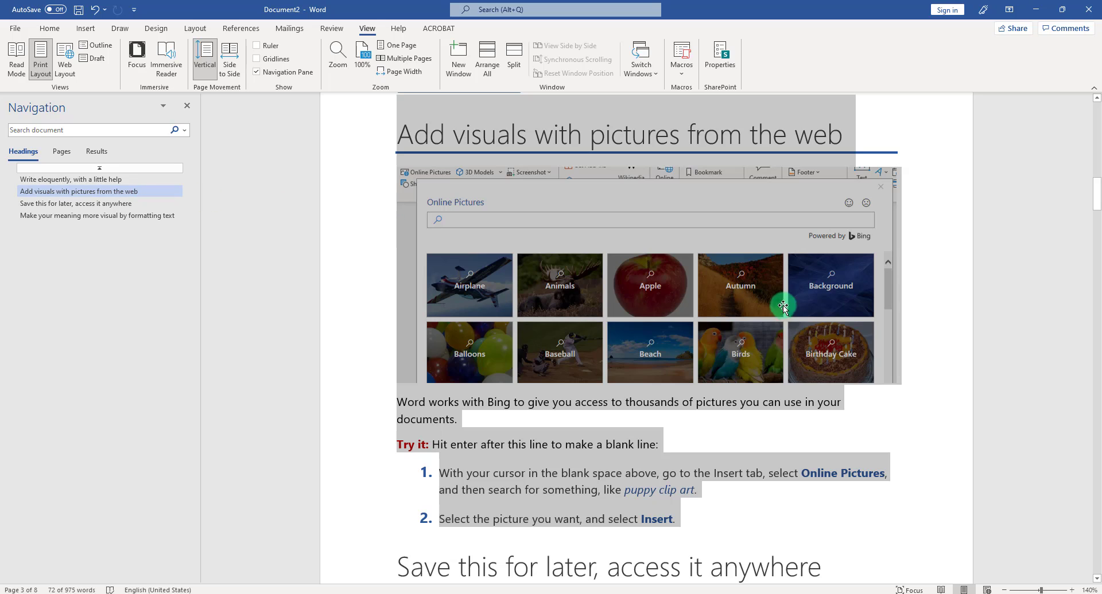
{"action": "scroll", "coordinate": [683, 269], "scroll_direction": "down", "scroll_amount": 2}
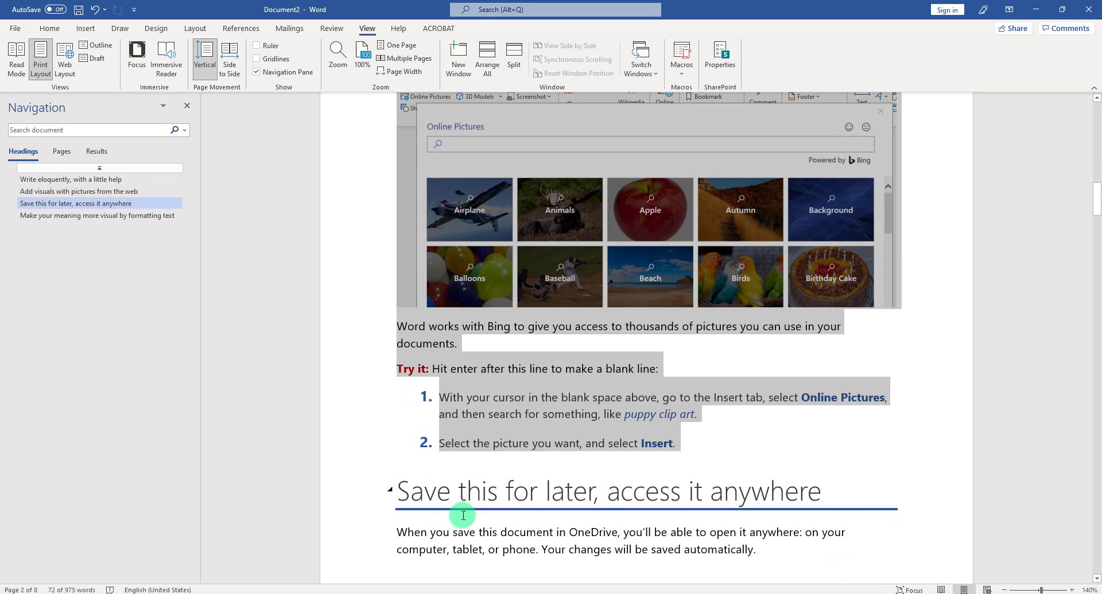
{"action": "scroll", "coordinate": [543, 514], "scroll_direction": "down", "scroll_amount": 6}
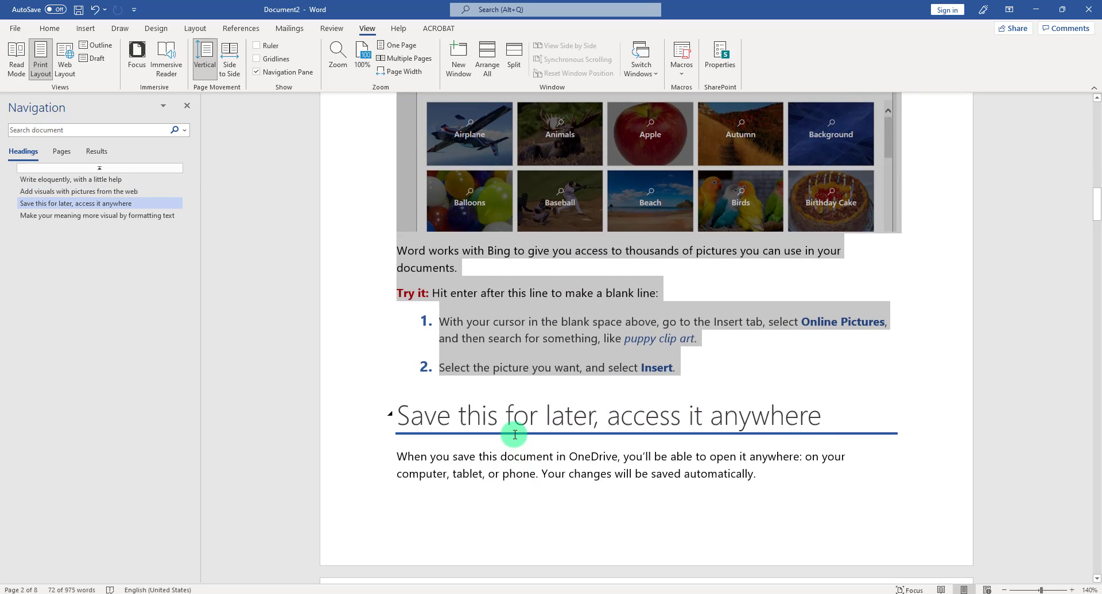
{"action": "scroll", "coordinate": [511, 428], "scroll_direction": "down", "scroll_amount": 2}
{"action": "scroll", "coordinate": [519, 415], "scroll_direction": "up", "scroll_amount": 14}
{"action": "scroll", "coordinate": [530, 354], "scroll_direction": "down", "scroll_amount": 3}
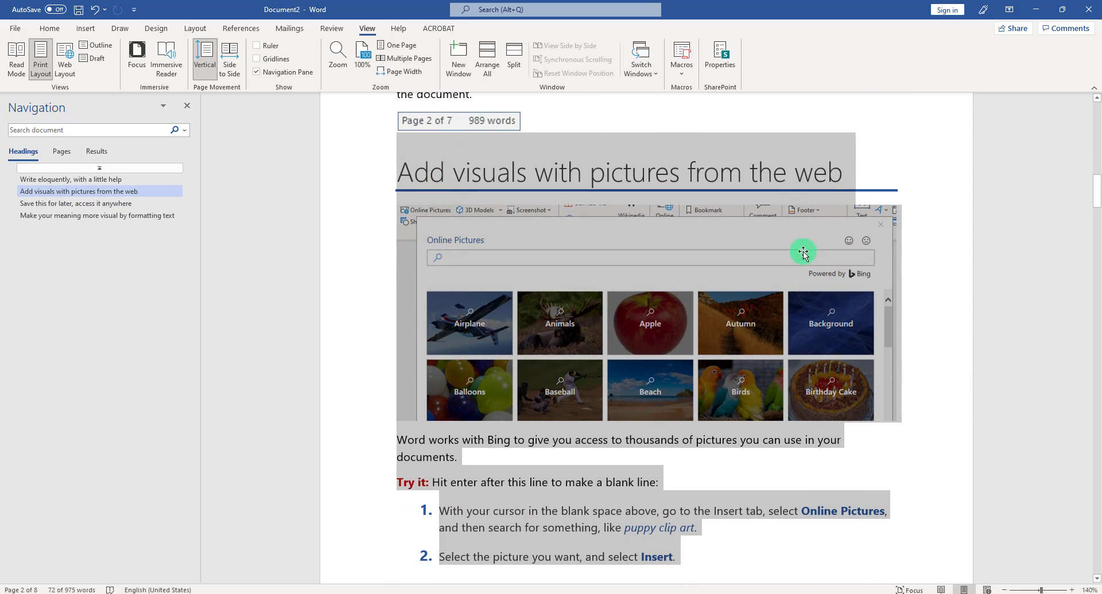
{"action": "scroll", "coordinate": [644, 398], "scroll_direction": "down", "scroll_amount": 3}
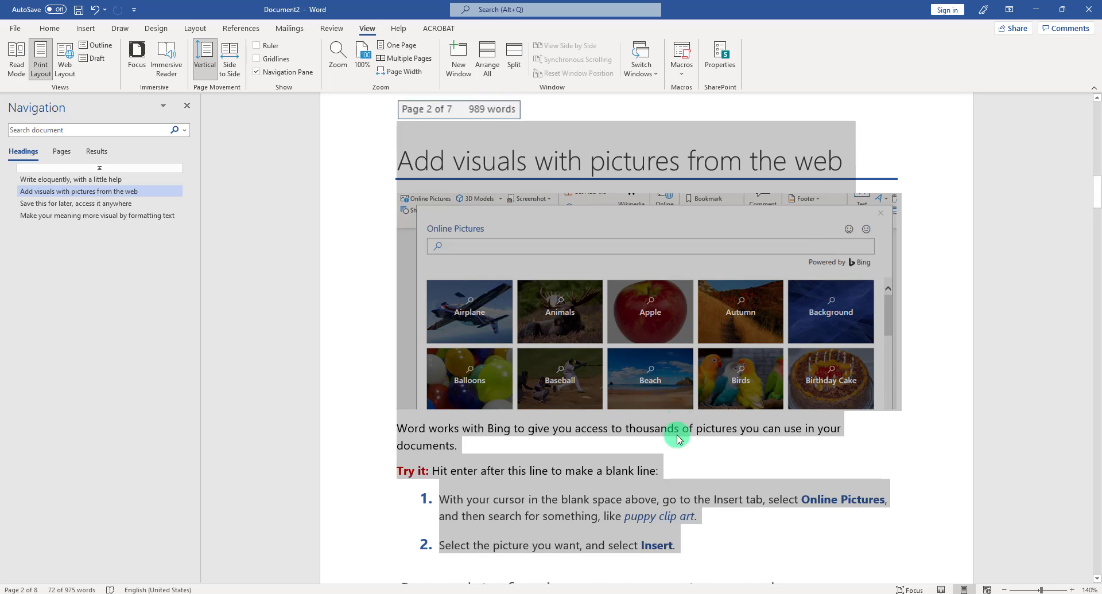
{"action": "scroll", "coordinate": [640, 390], "scroll_direction": "up", "scroll_amount": 5}
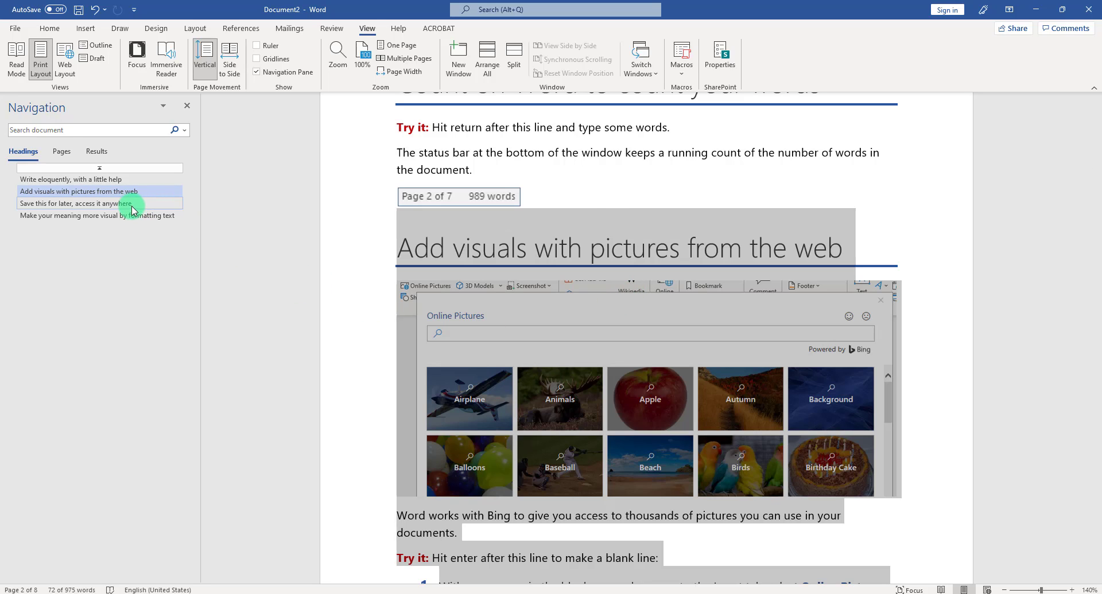
- Move the "Save this for later, access it anywhere" section back above "Add visuals with pictures from the web", and toggle the Navigation pane off and on
{"action": "left_click_drag", "start_coordinate": [133, 211], "coordinate": [131, 191]}
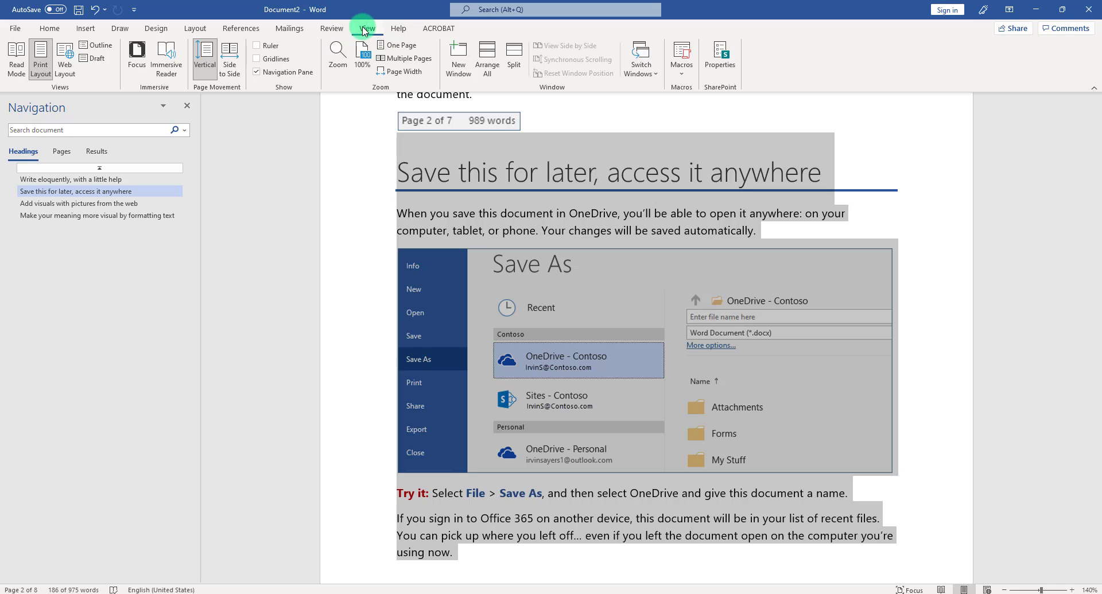
{"action": "left_click", "coordinate": [275, 73]}
{"action": "left_click", "coordinate": [270, 72]}
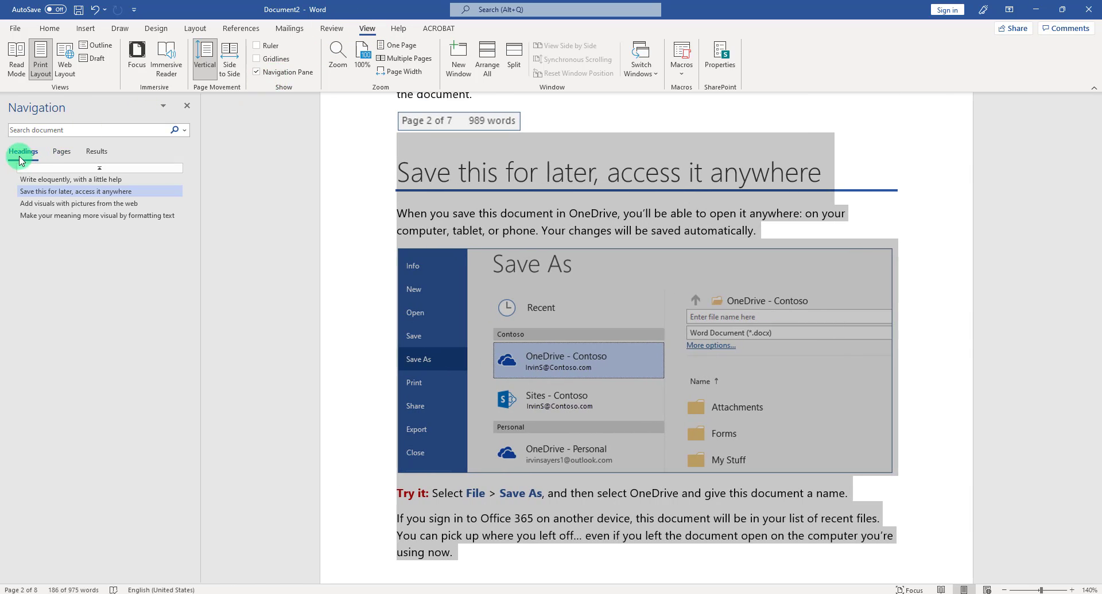